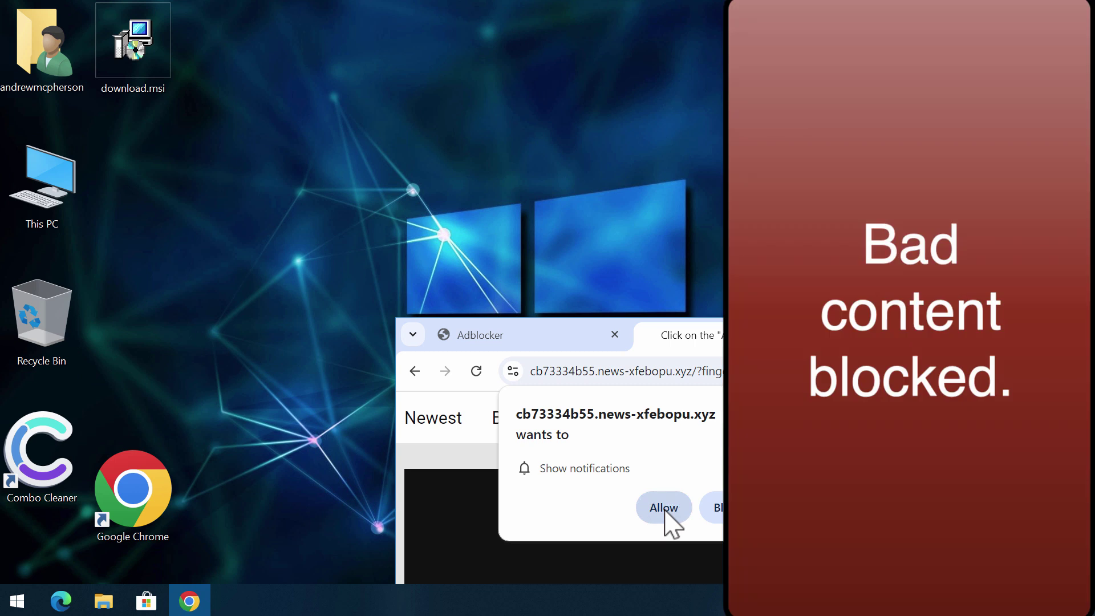
Allow cb73334b55.news-xfebopu.xyz to show notifications in Chrome
click(666, 516)
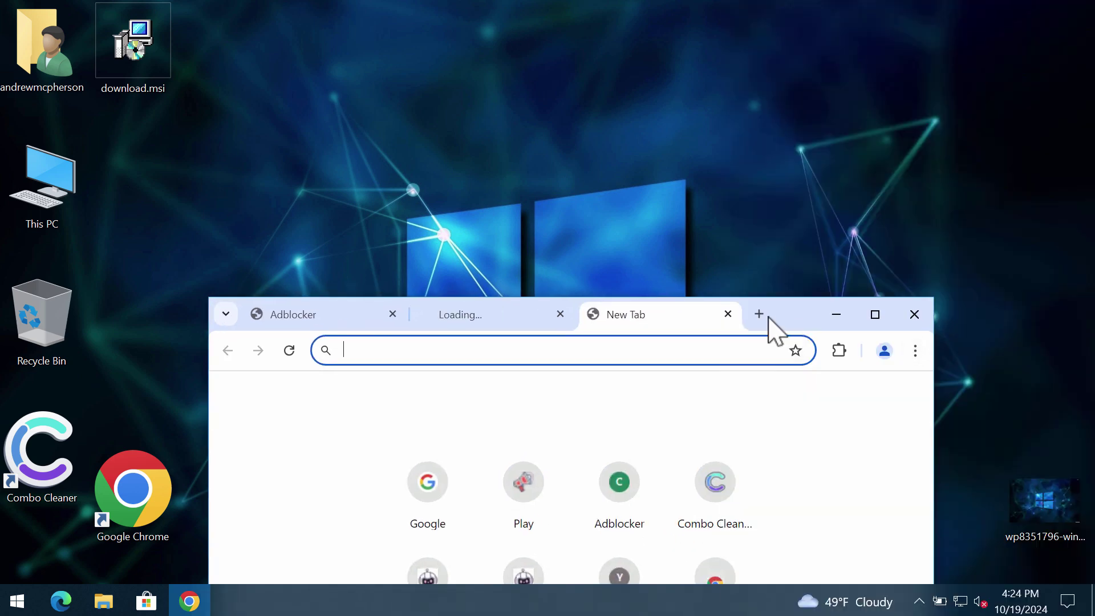
Move the Chrome window, then go to Settings > Privacy and security > Site settings > Notifications
drag(765, 316, 821, 106)
click(951, 142)
scroll(907, 335, down, 5)
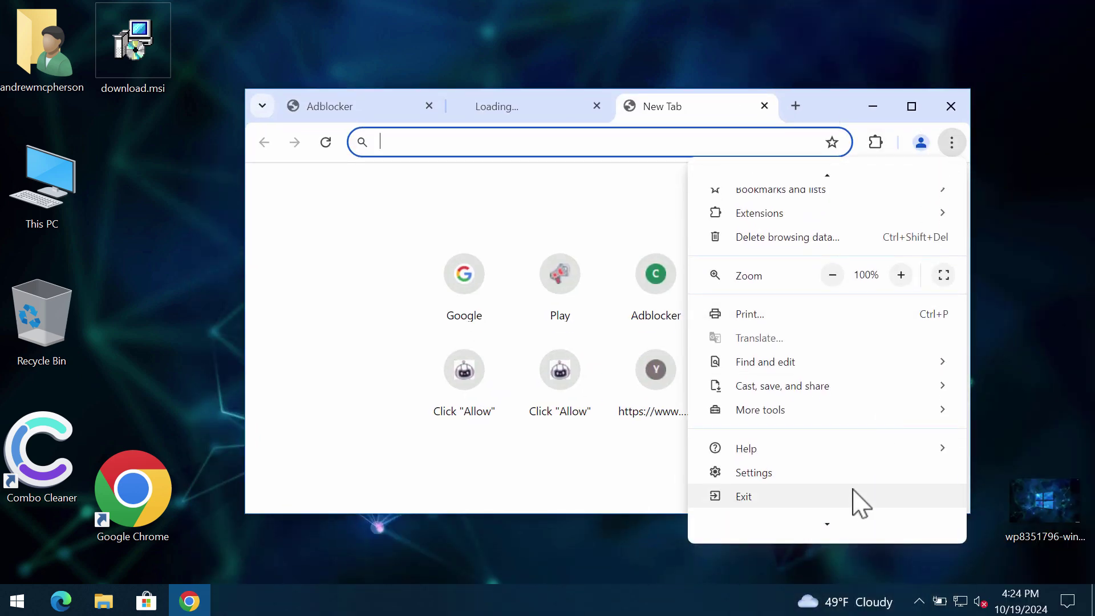
click(848, 475)
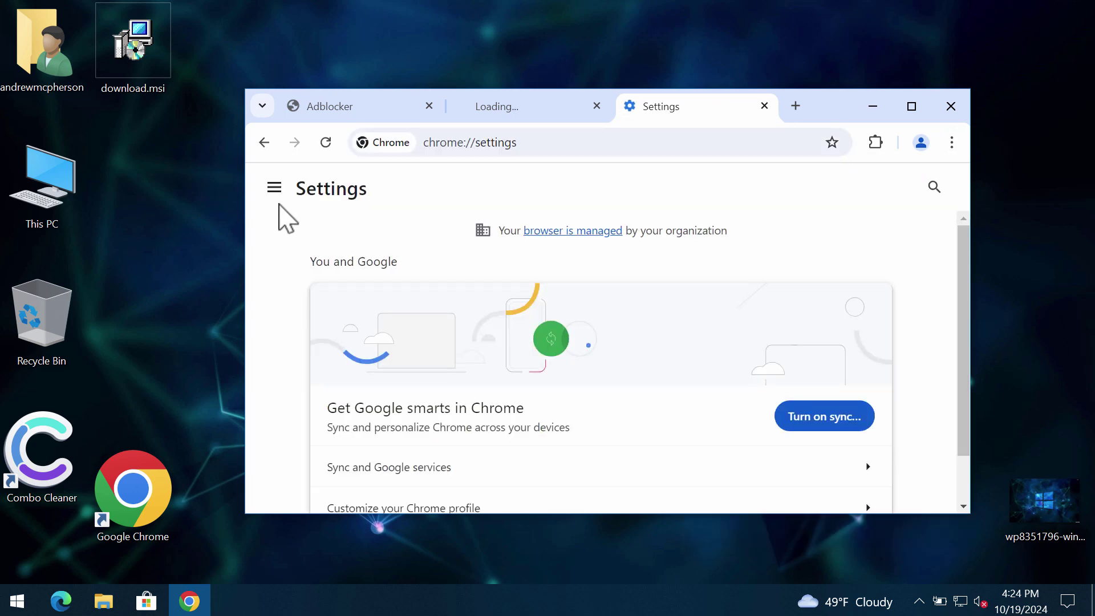
click(276, 190)
click(323, 308)
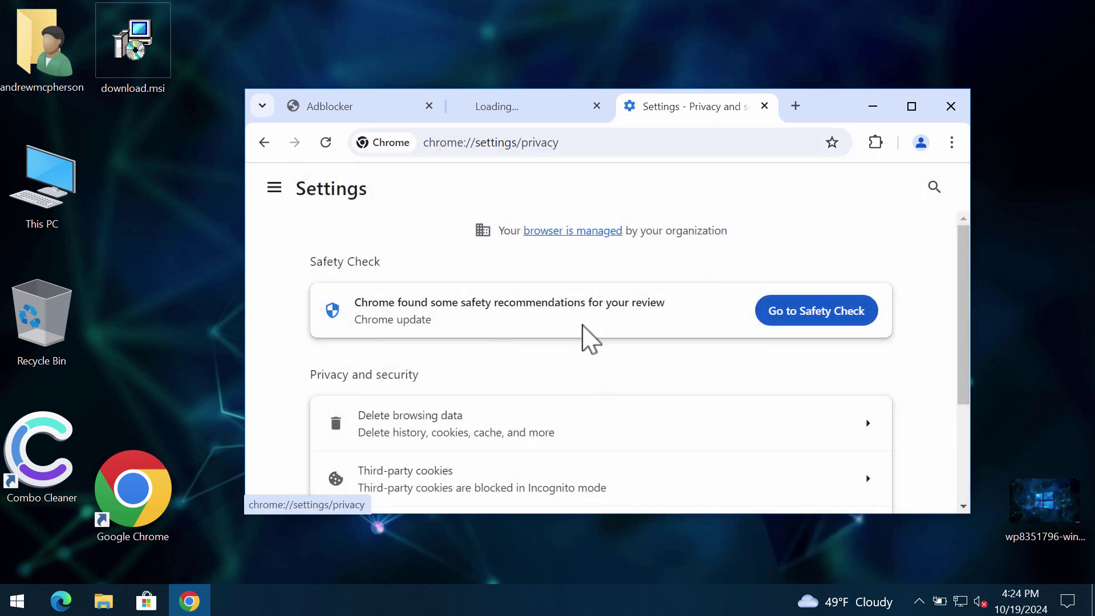
click(538, 501)
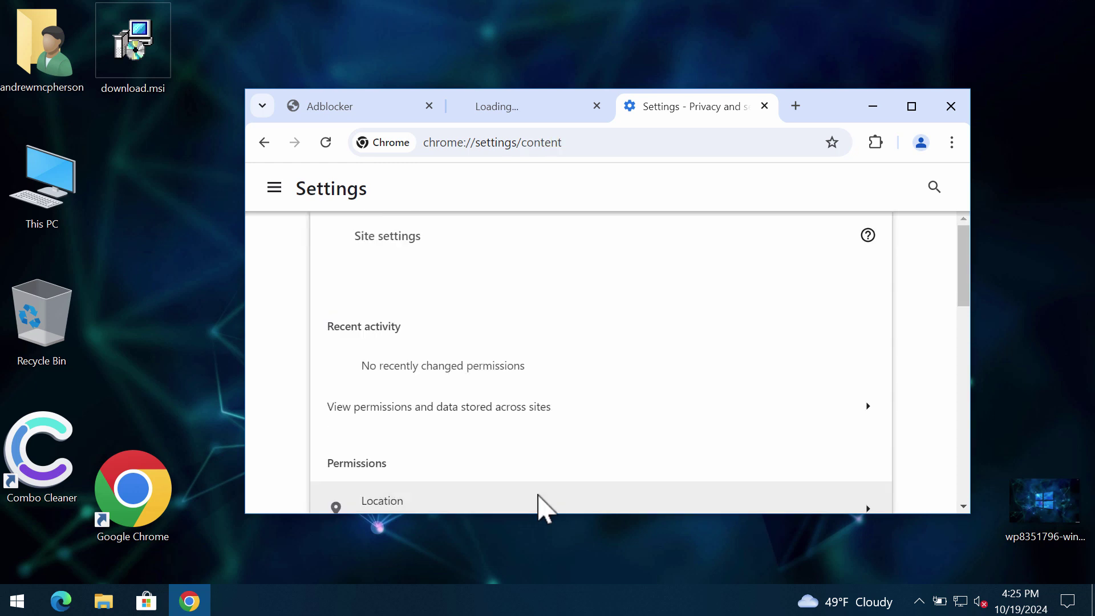
scroll(661, 408, down, 7)
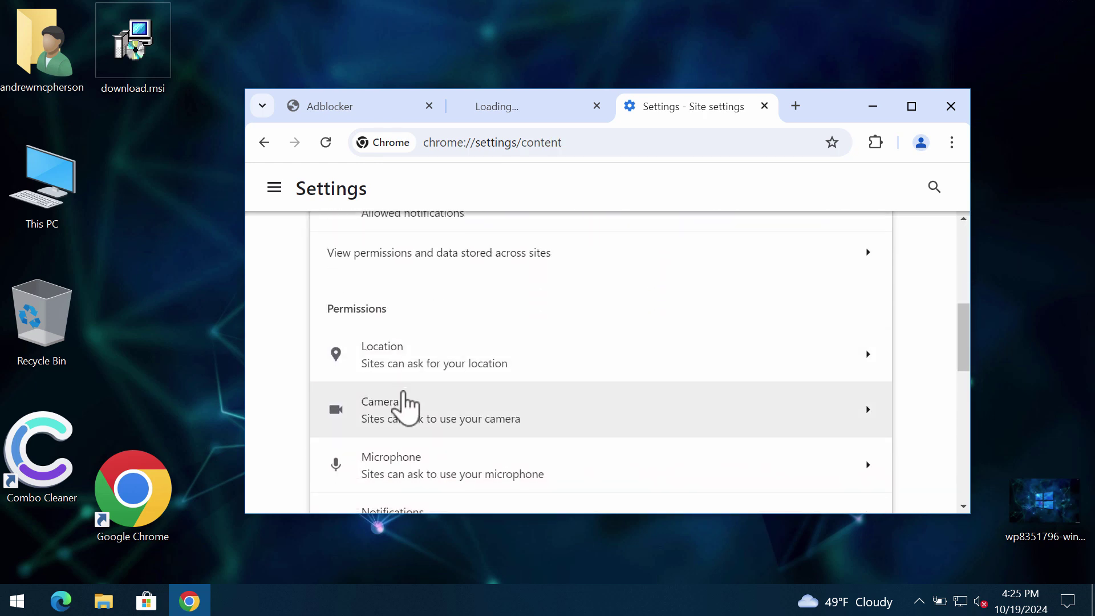
scroll(425, 421, down, 2)
click(425, 407)
Remove news-xfebopu.xyz from the allowed notifications list and select the address bar
scroll(655, 366, down, 5)
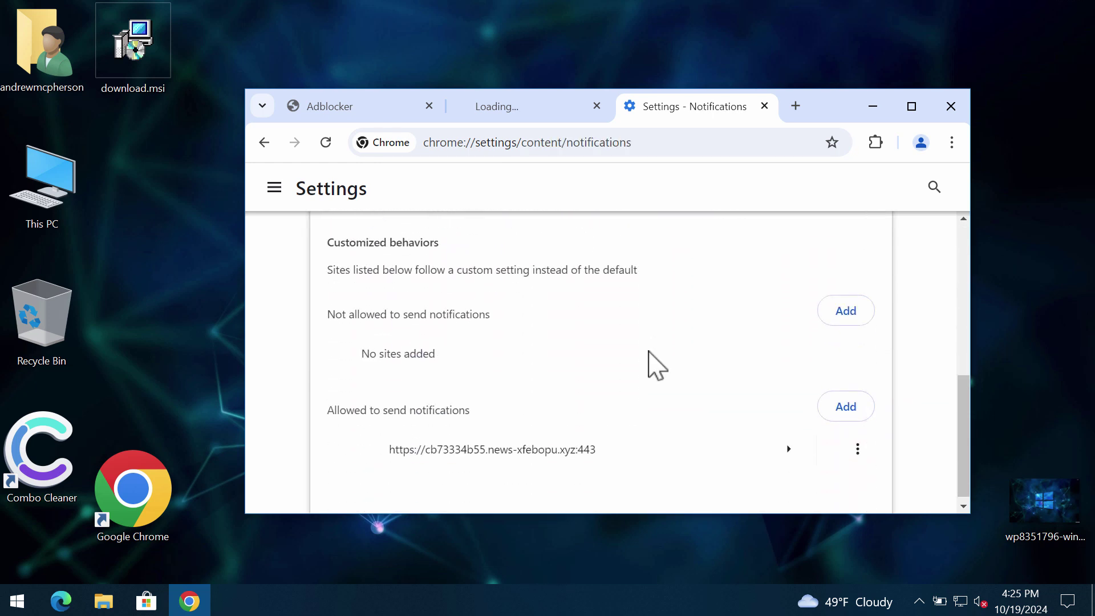
click(857, 442)
click(831, 445)
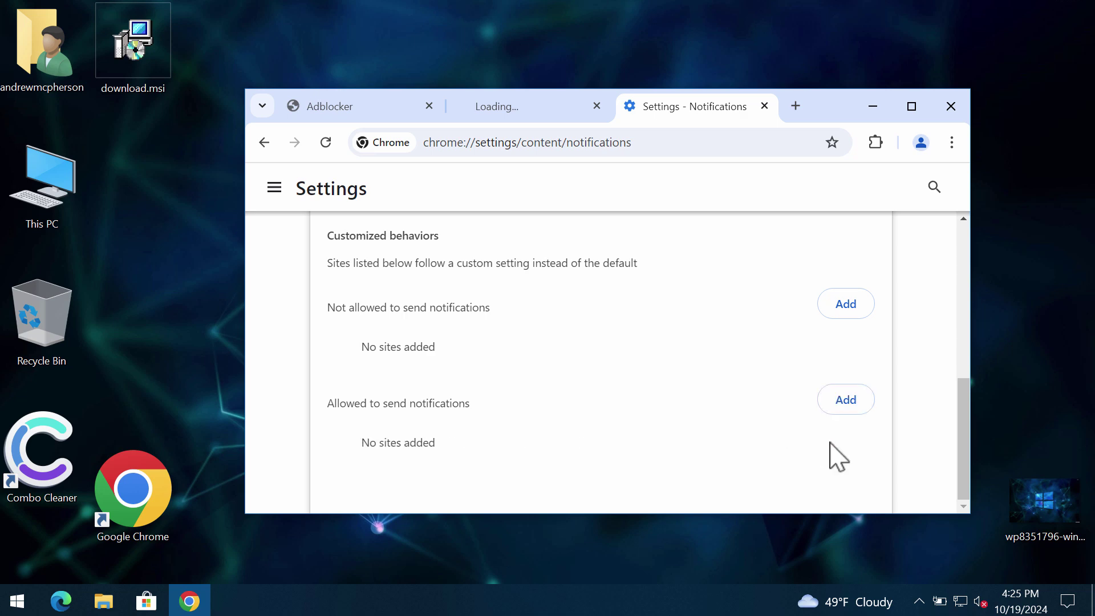
click(648, 145)
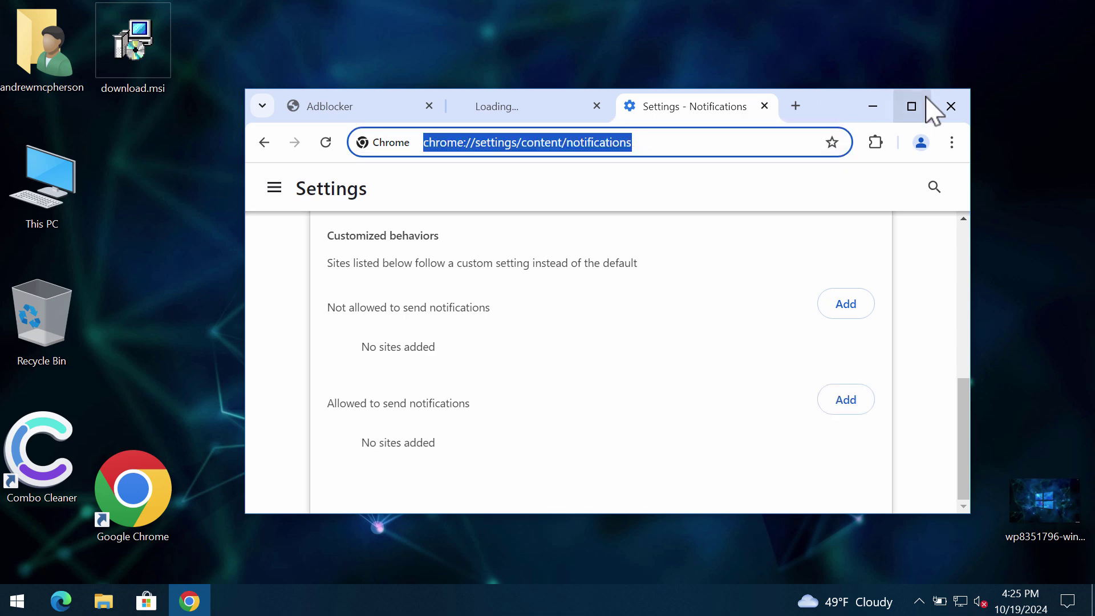
Maximize Chrome, open combocleaner.com from a new tab's shortcut tile, then minimize the browser
click(911, 106)
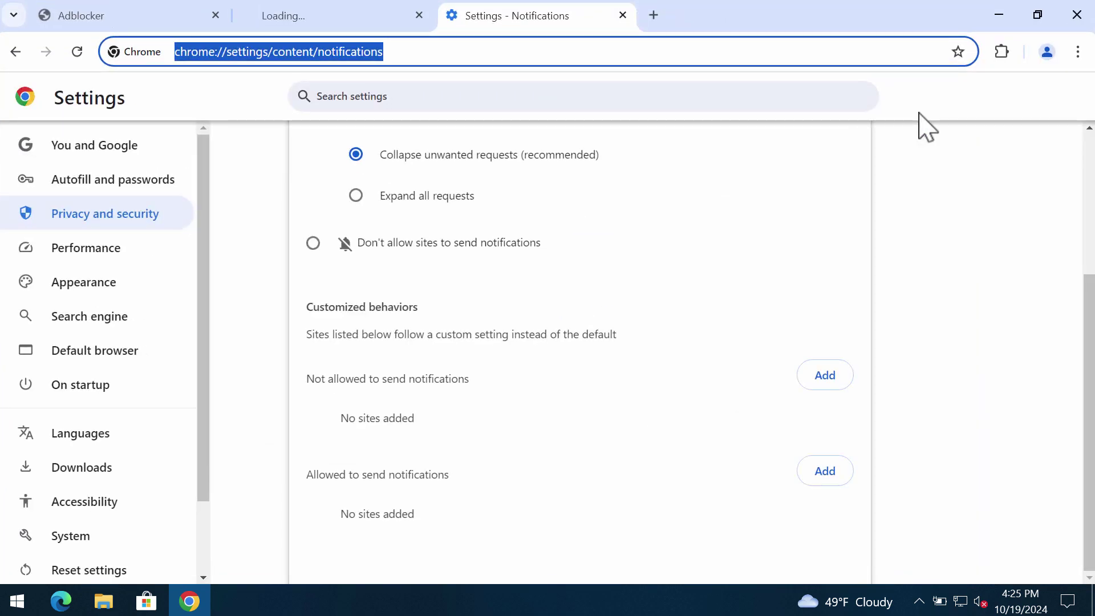
text(c)
key(Return)
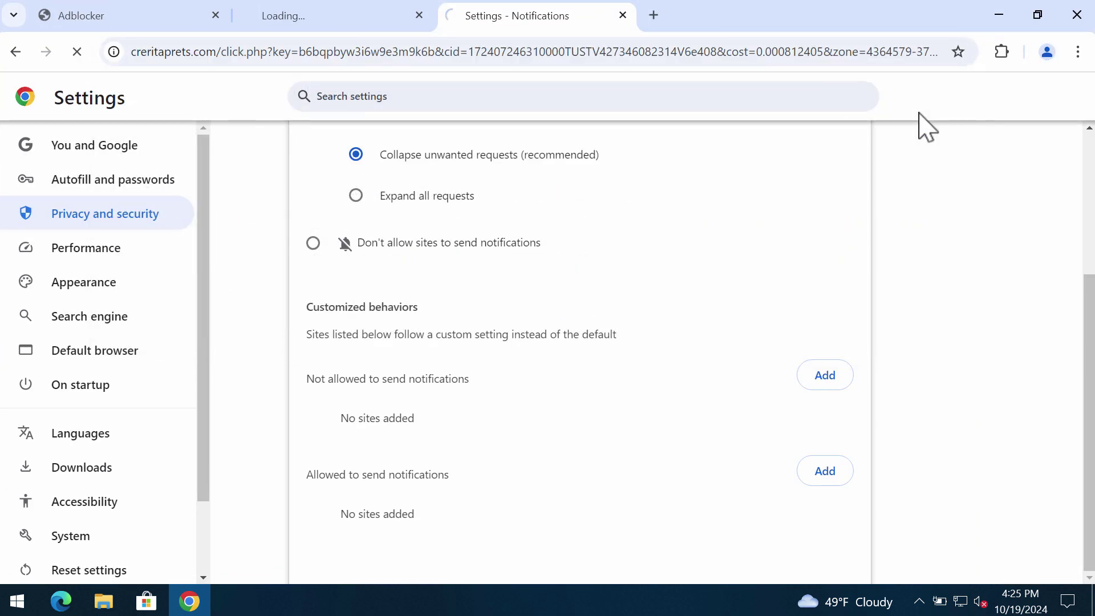
click(653, 15)
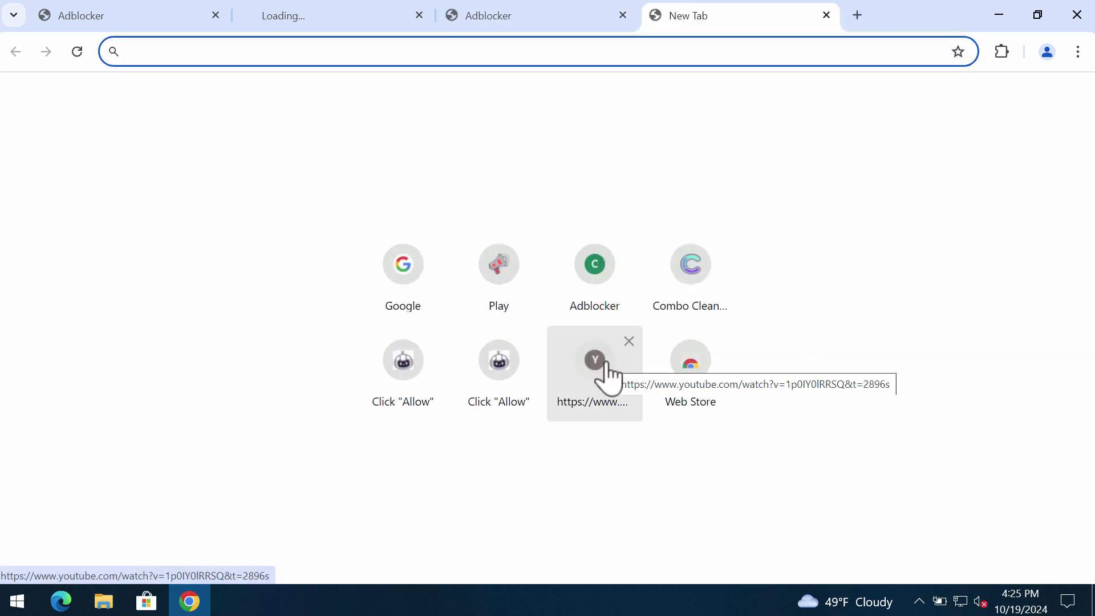
click(705, 294)
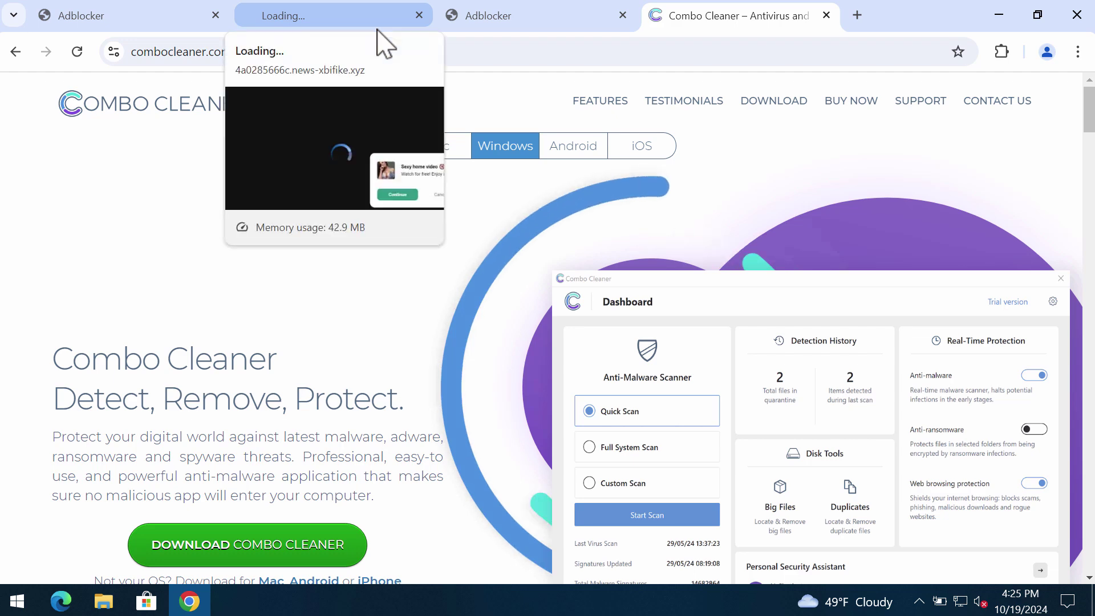
click(998, 15)
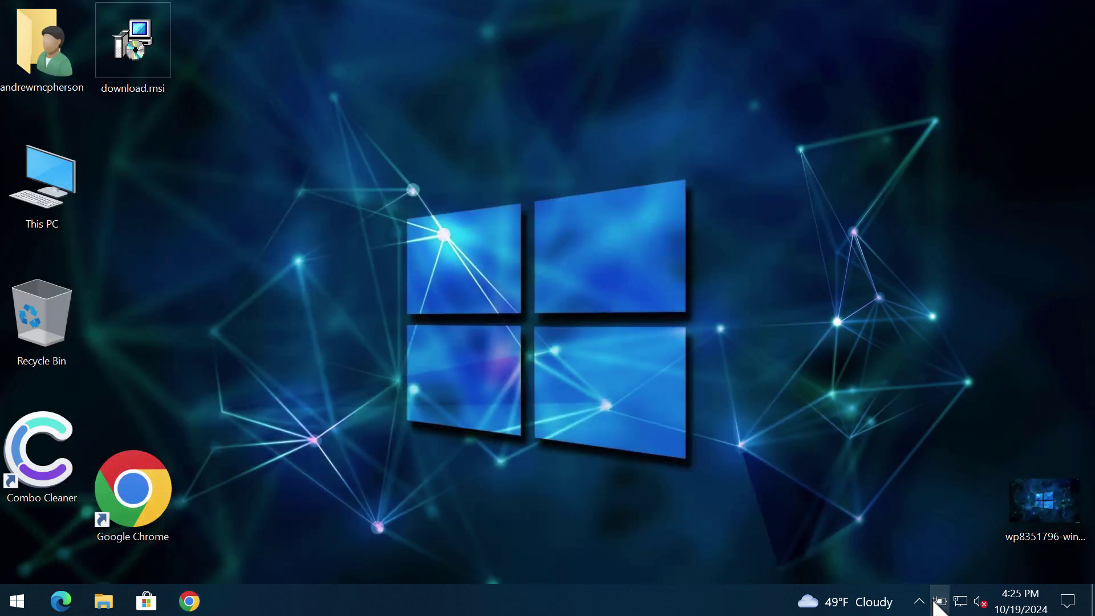
Launch Combo Cleaner from the hidden tray icons and bring its Dashboard in front of the browser
click(939, 601)
click(918, 601)
click(898, 566)
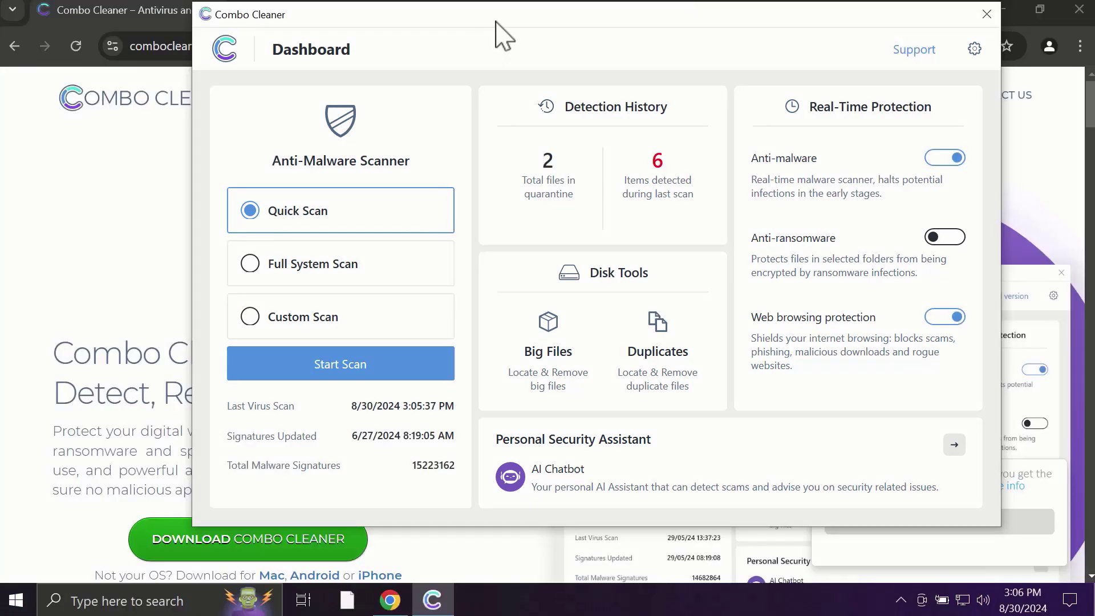
drag(497, 20, 476, 35)
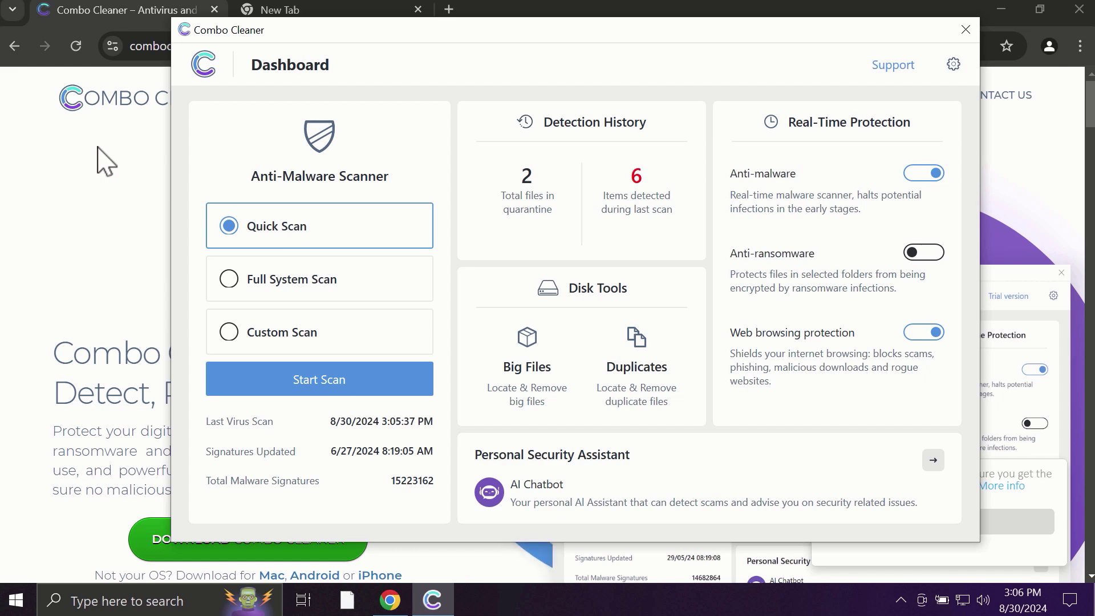
click(103, 162)
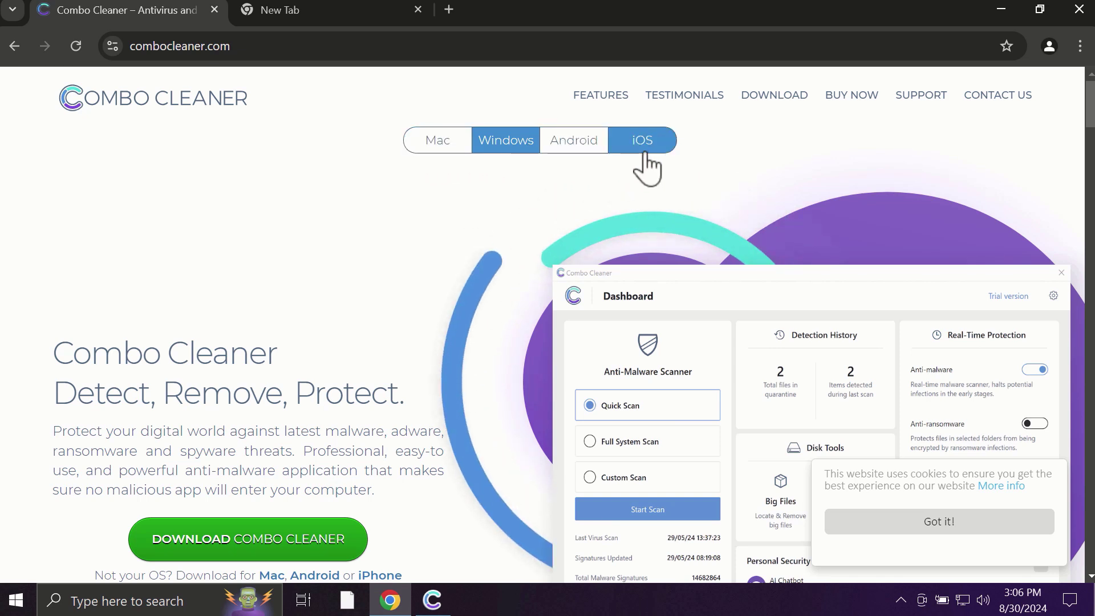
click(433, 598)
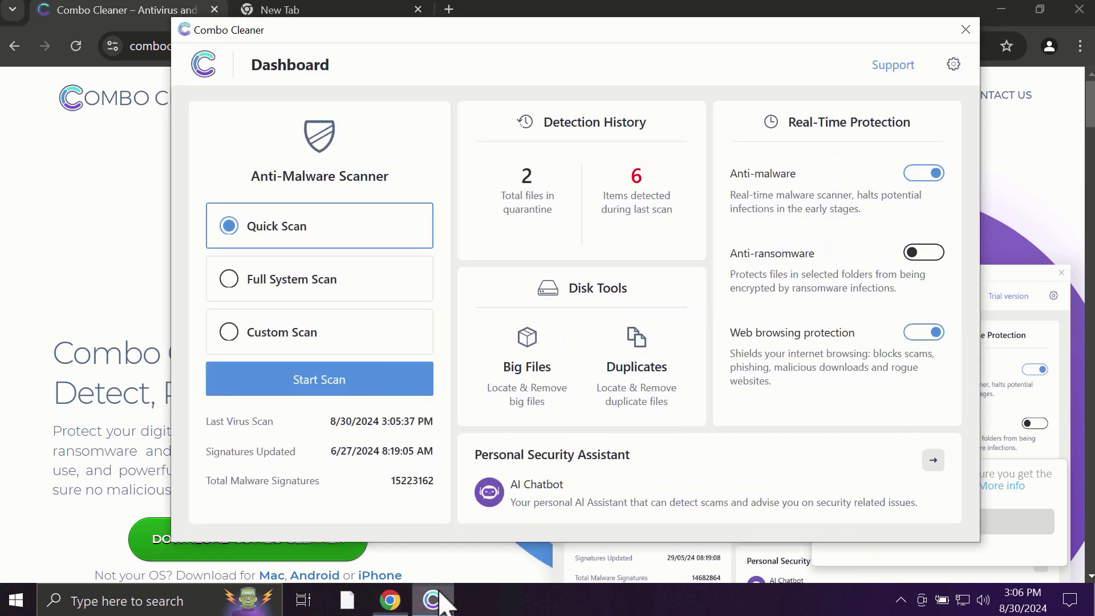
Run a Quick Scan, dismissing the backup reminder, until 6 threats are listed
click(391, 379)
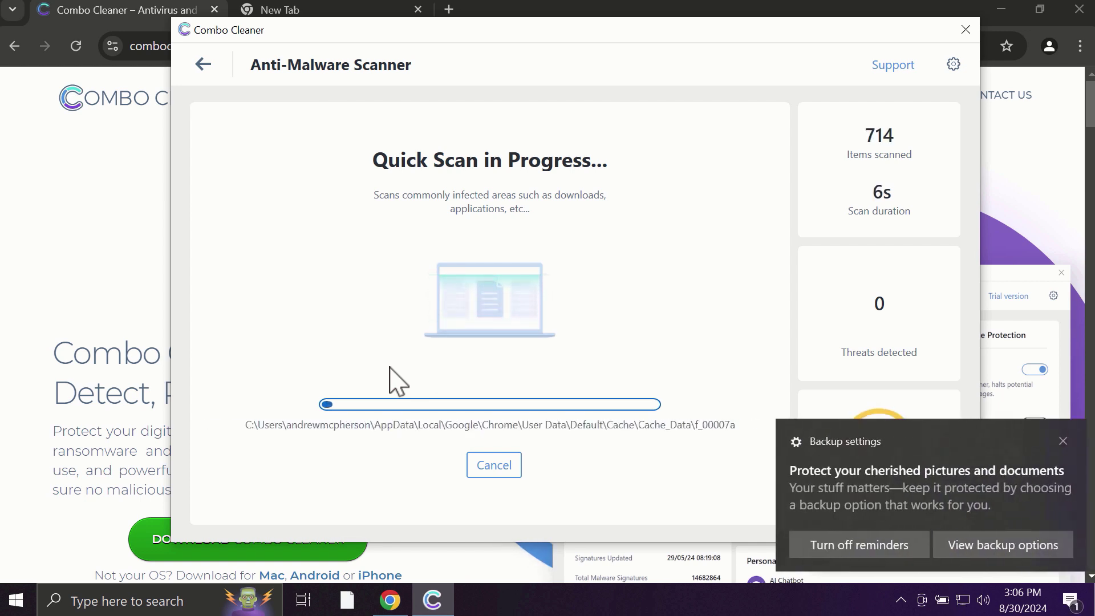
click(1062, 441)
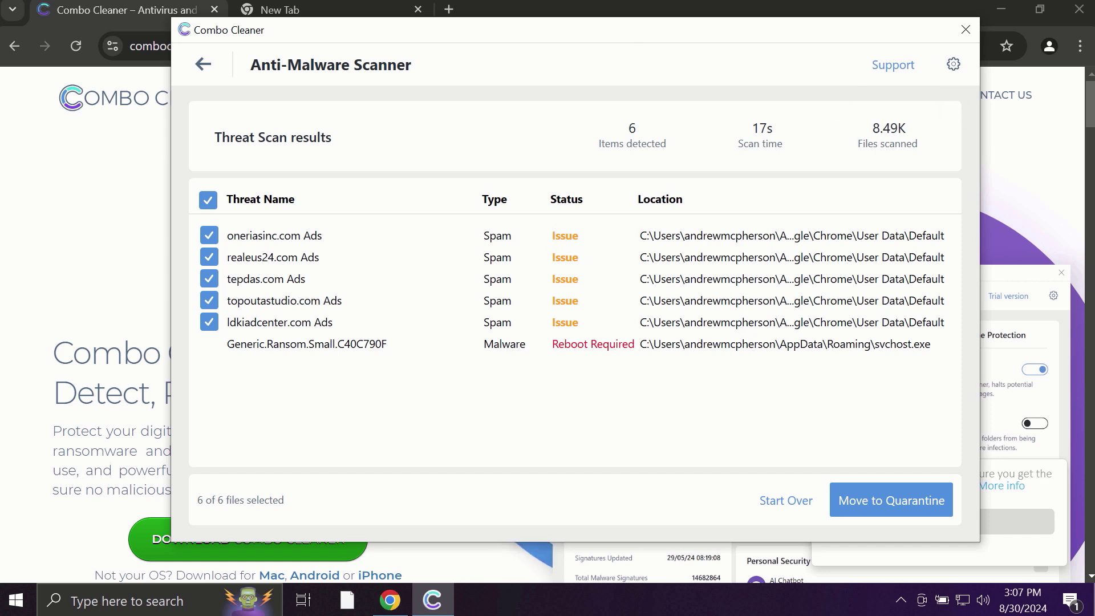
Open Combo Cleaner's Settings via the gear icon, landing on Anti-Ransomware options
click(954, 64)
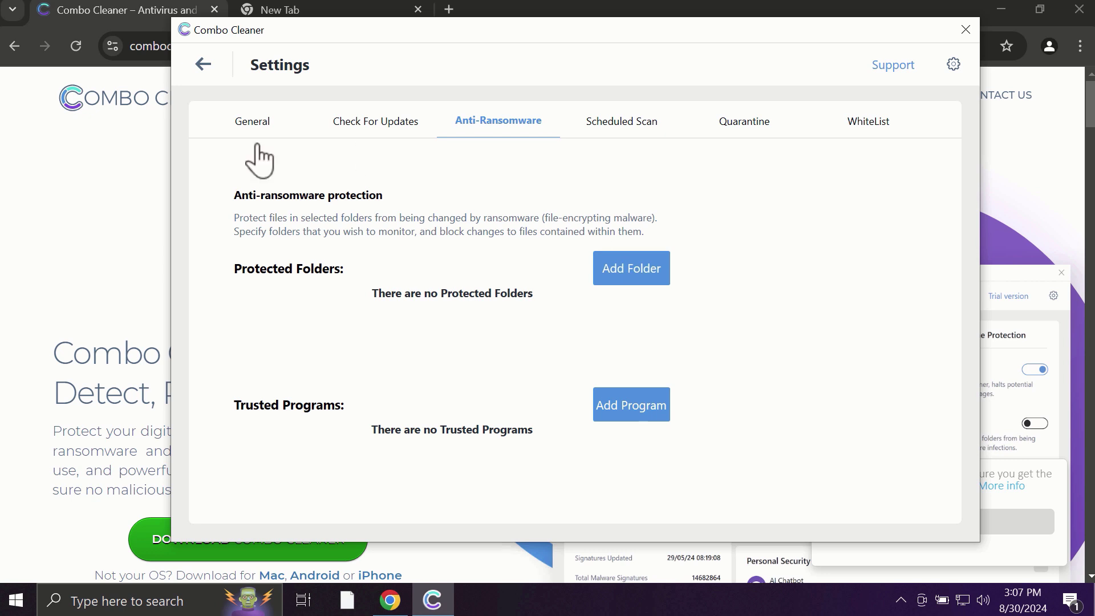
Go back to the Dashboard showing 6 detected items and 2 quarantined files
click(204, 64)
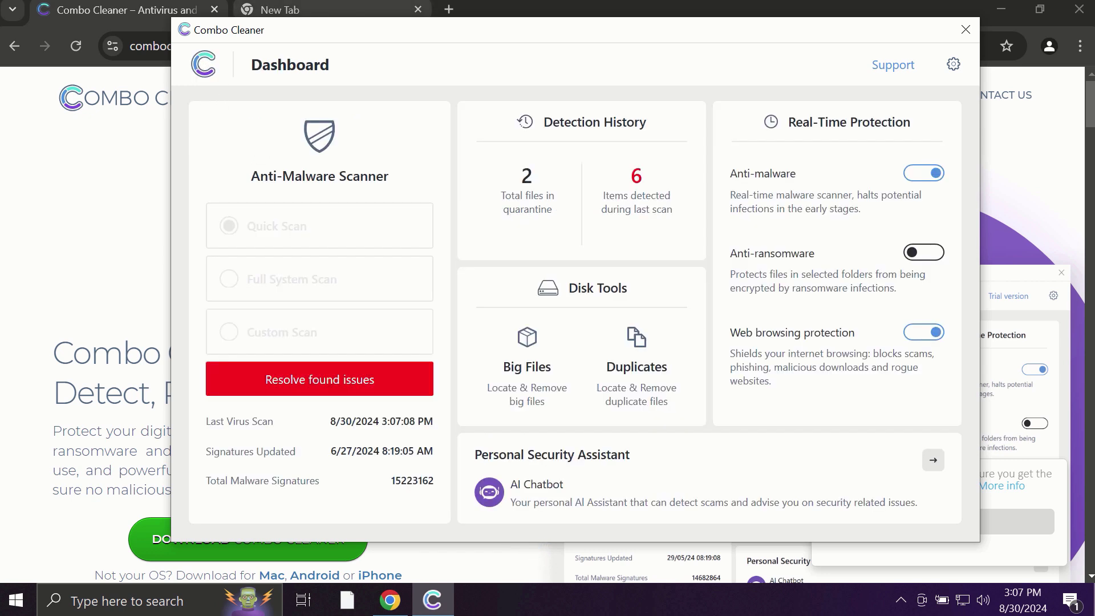